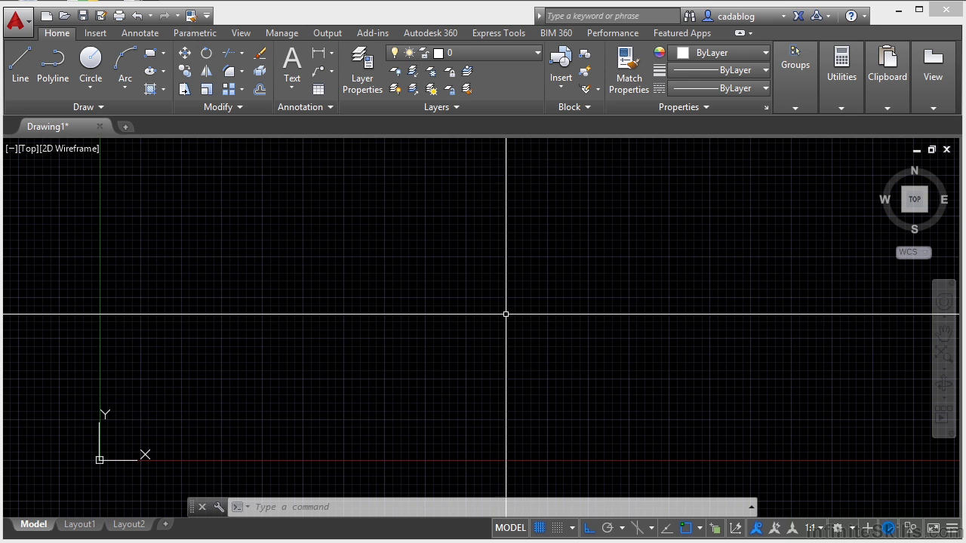
Switch to the 3D Basics workspace and return to Drafting & Annotation.
click(852, 530)
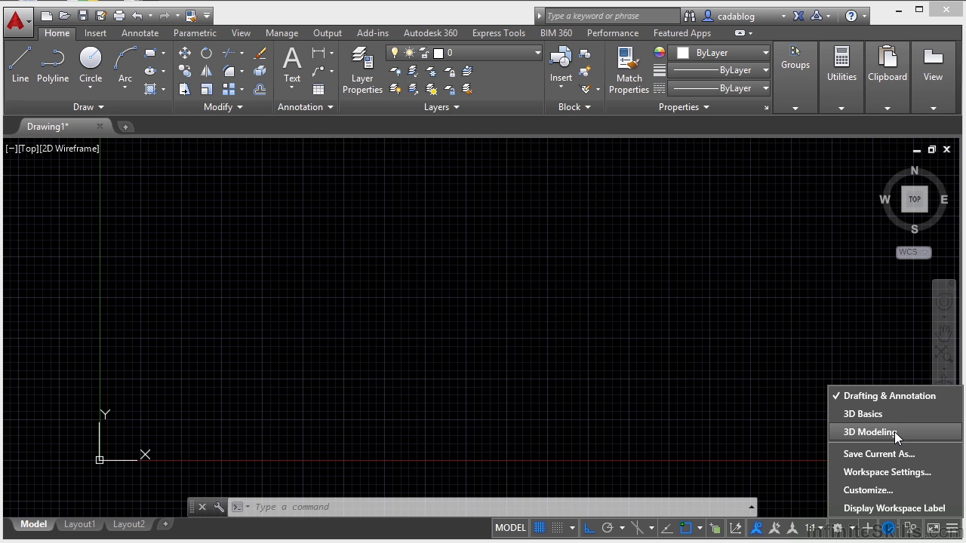
click(860, 413)
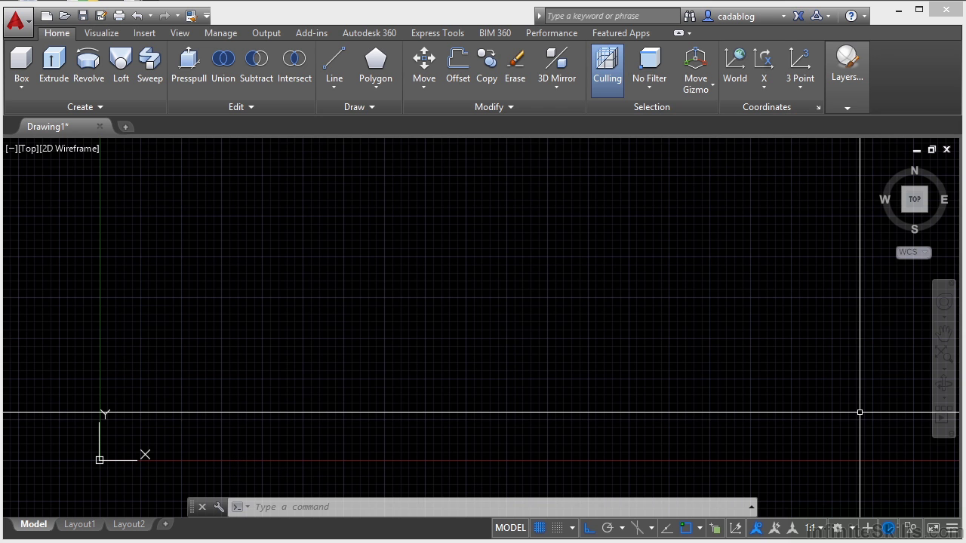
click(852, 528)
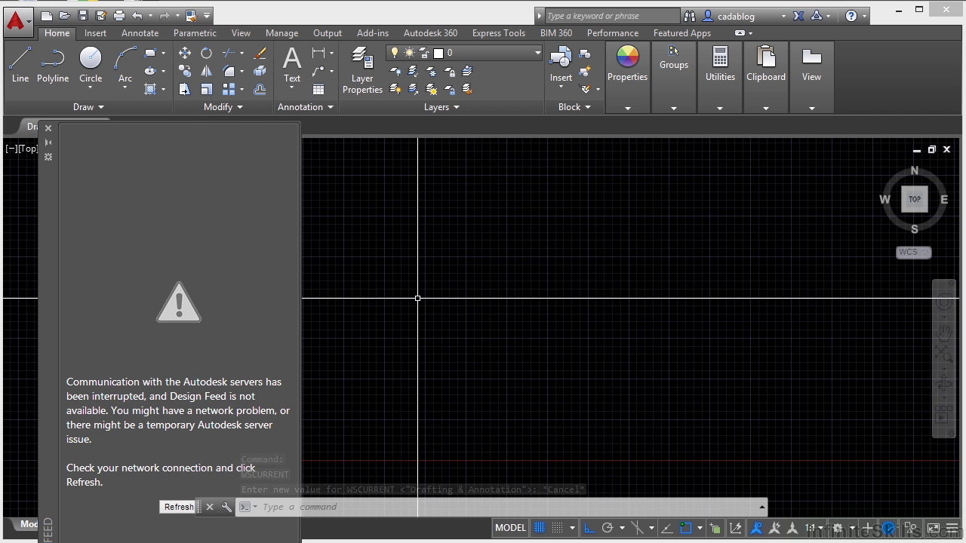
Move the Design Feed palette so its title bar is accessible and close the palette.
drag(49, 250, 68, 161)
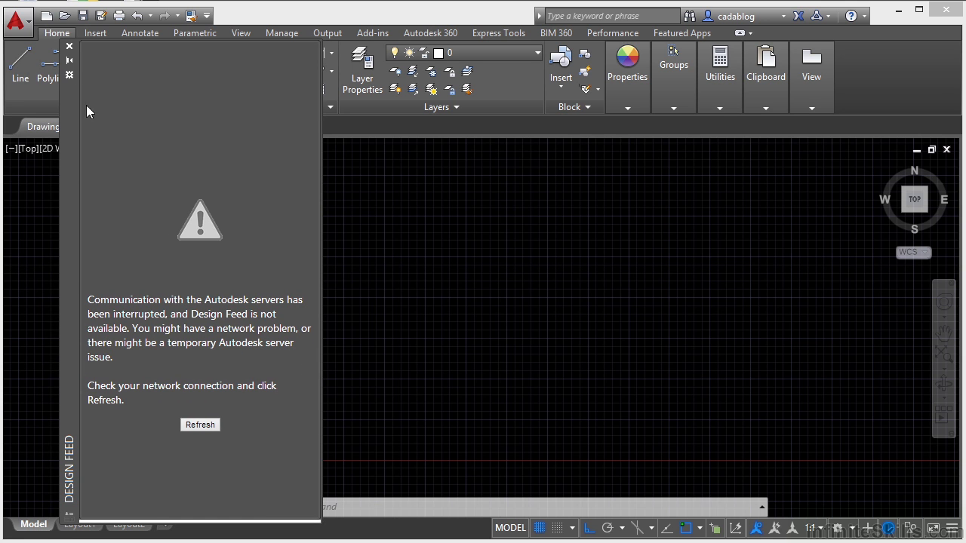
click(69, 46)
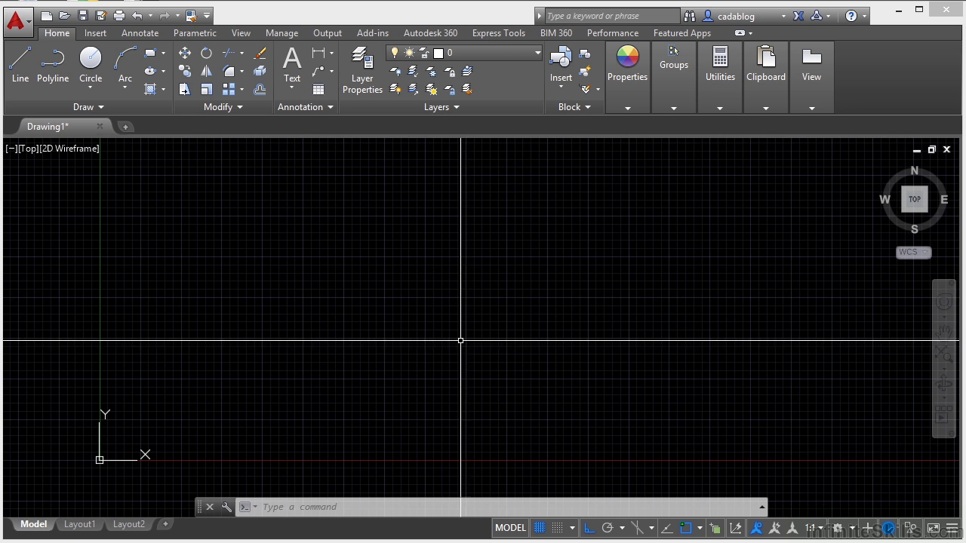
Hide the 3D Basics and 3D Modeling workspaces from the workspace list through Workspace Settings.
click(853, 529)
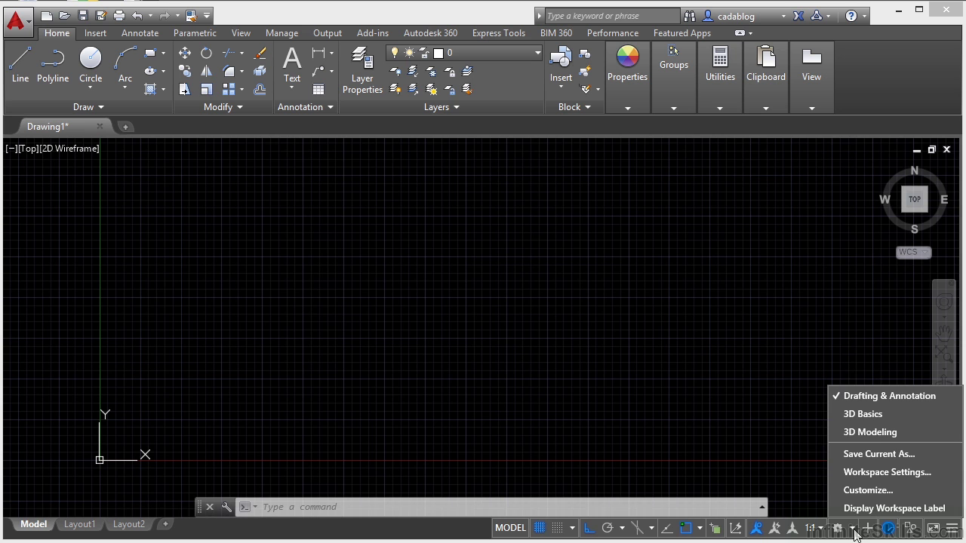
click(905, 473)
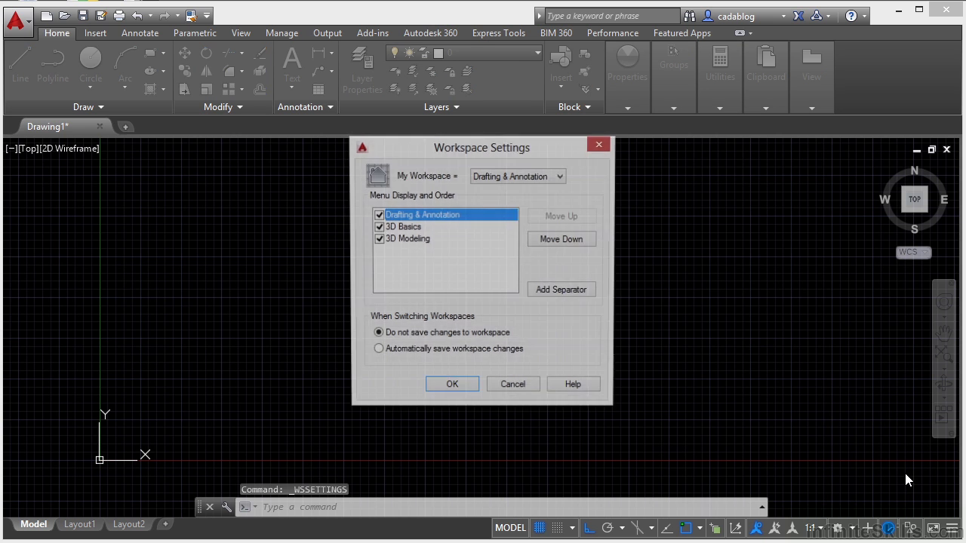
click(421, 228)
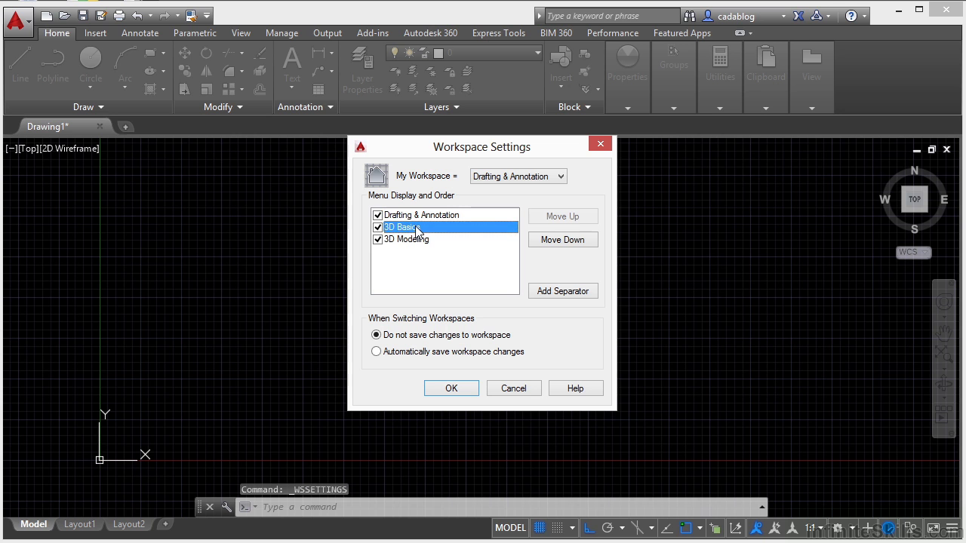
click(419, 242)
click(378, 228)
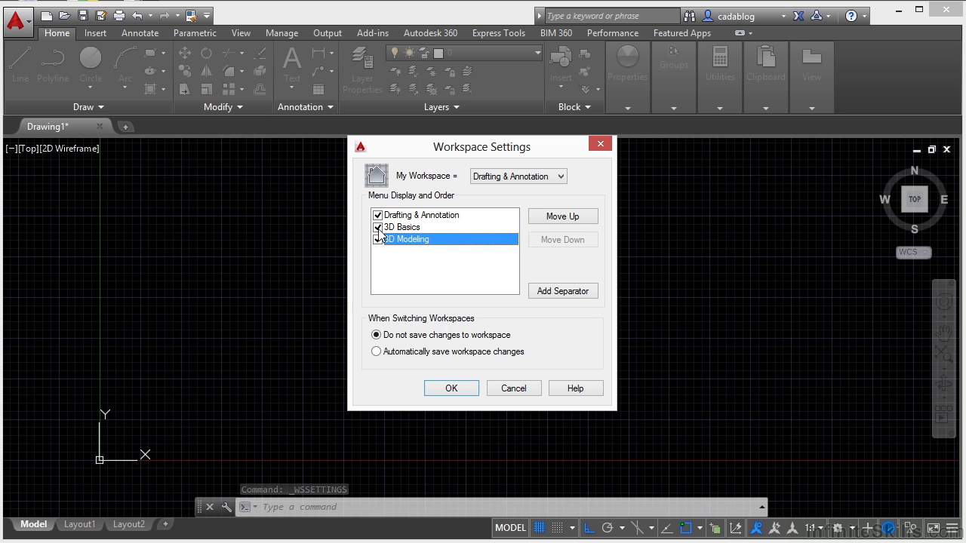
click(379, 240)
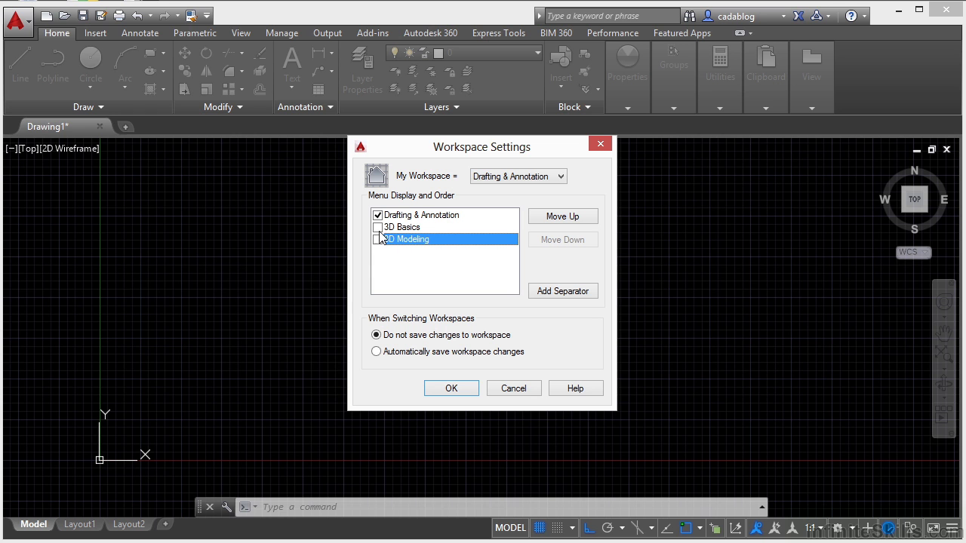
click(451, 389)
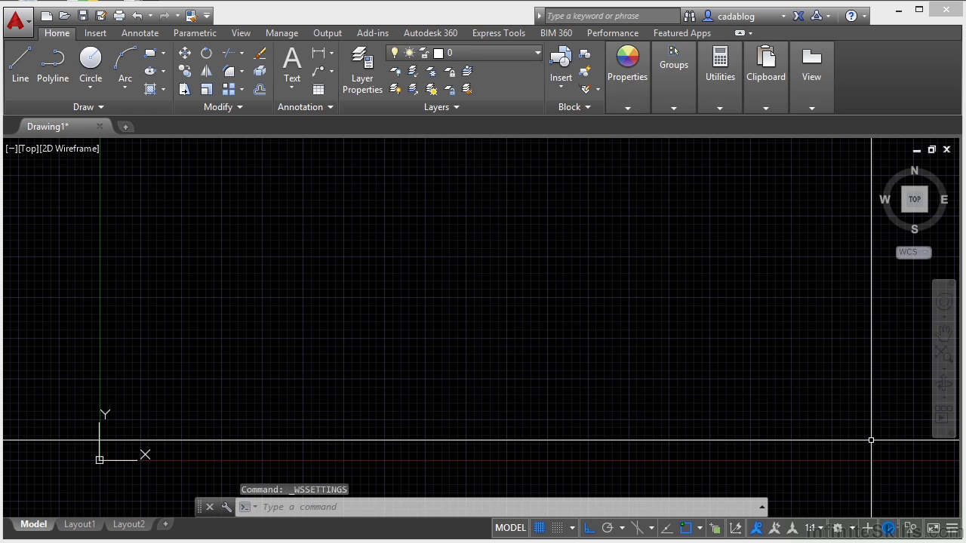
Reopen Workspace Settings and enable the display of 3D Basics and 3D Modeling again.
click(851, 529)
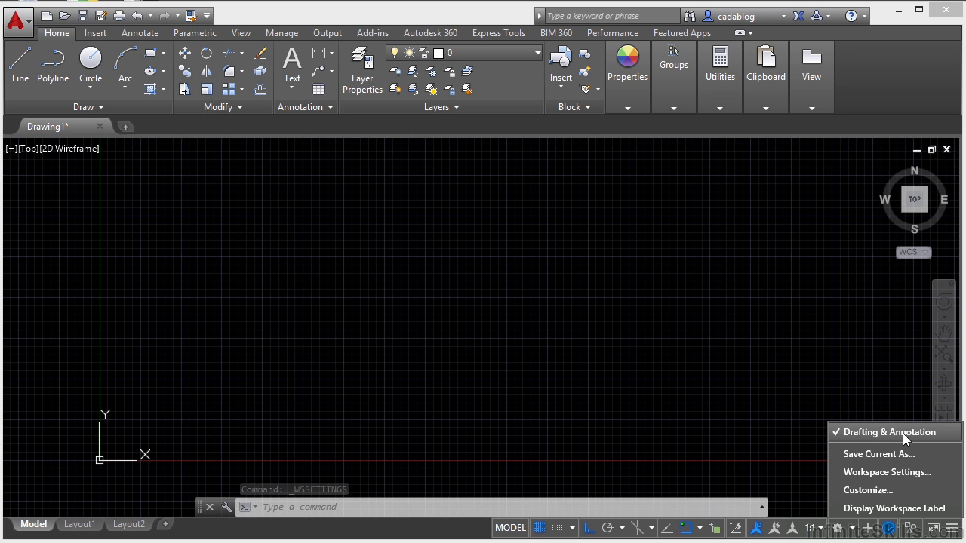
click(909, 474)
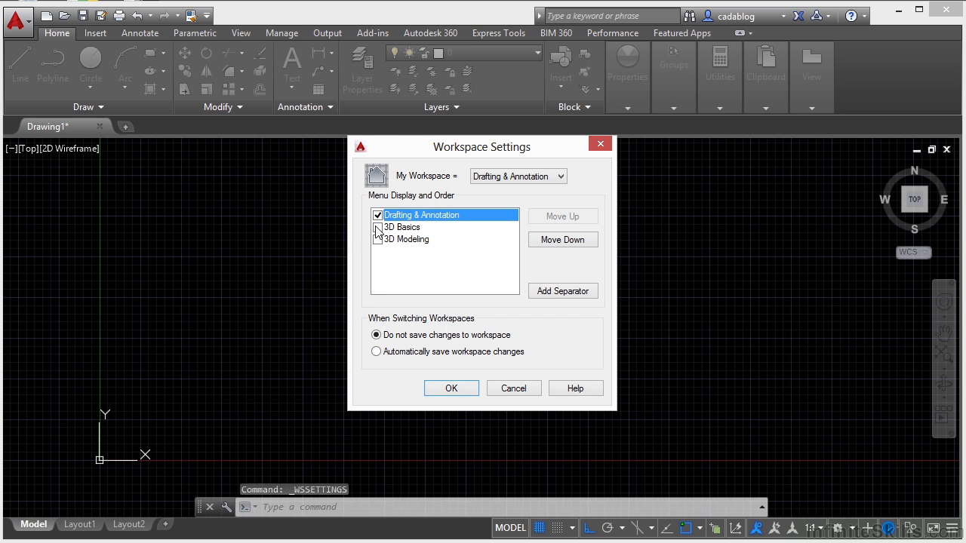
click(377, 227)
click(378, 239)
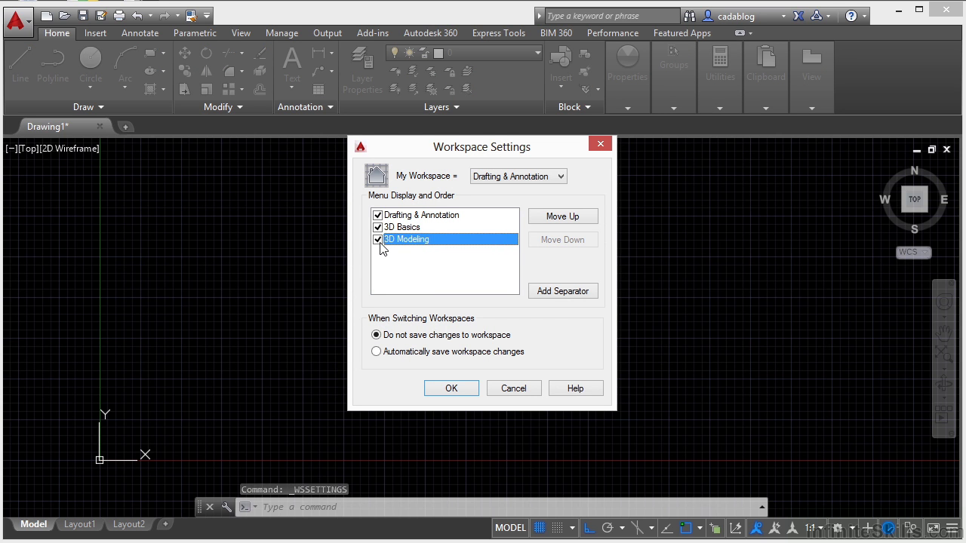
Move 3D Basics above Drafting & Annotation in the workspace order and return it to second place.
click(415, 227)
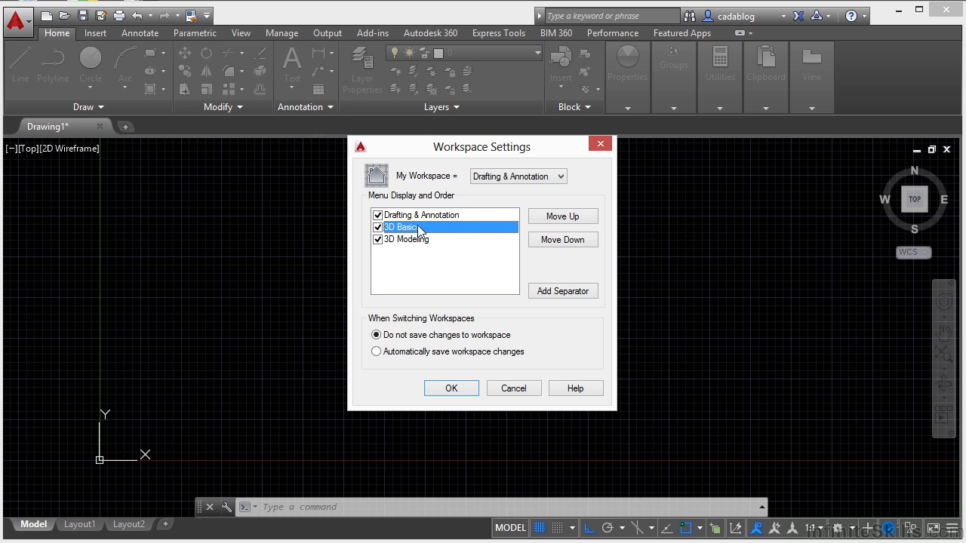
click(578, 219)
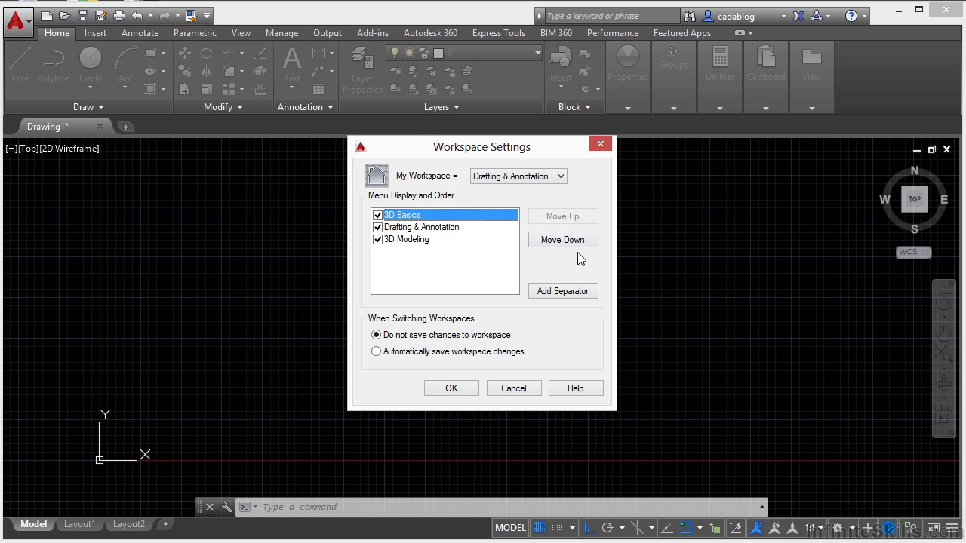
click(576, 242)
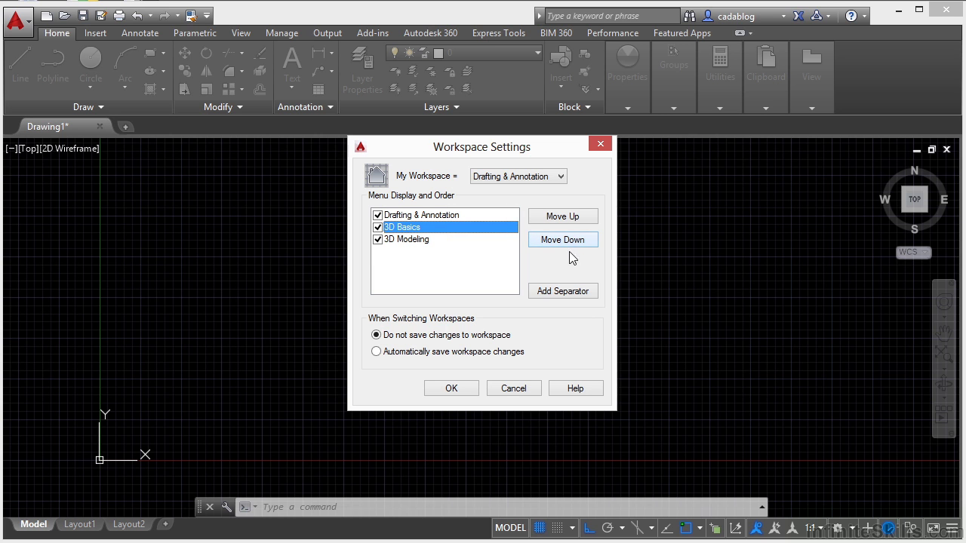
Add a separator between Drafting & Annotation and 3D Basics, and apply the workspace settings.
click(573, 296)
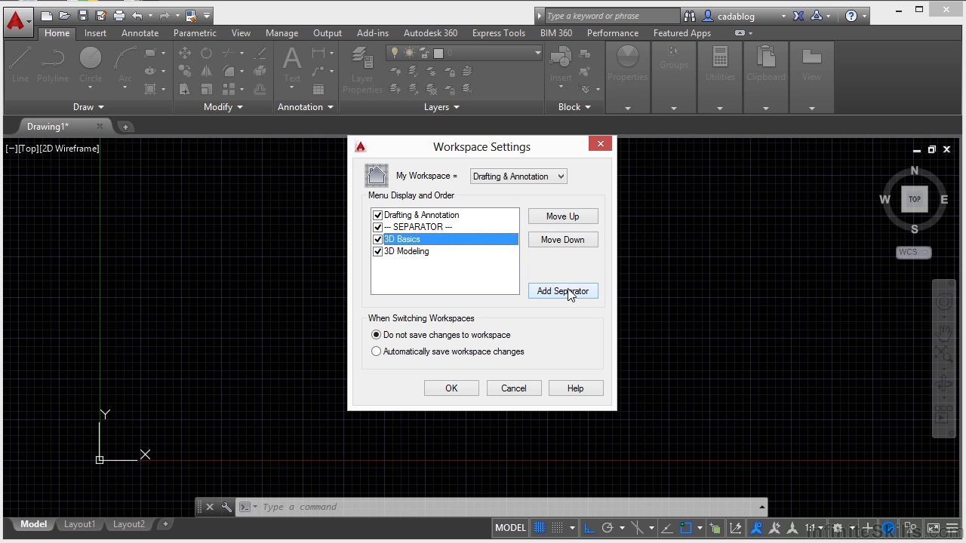
click(414, 252)
click(408, 239)
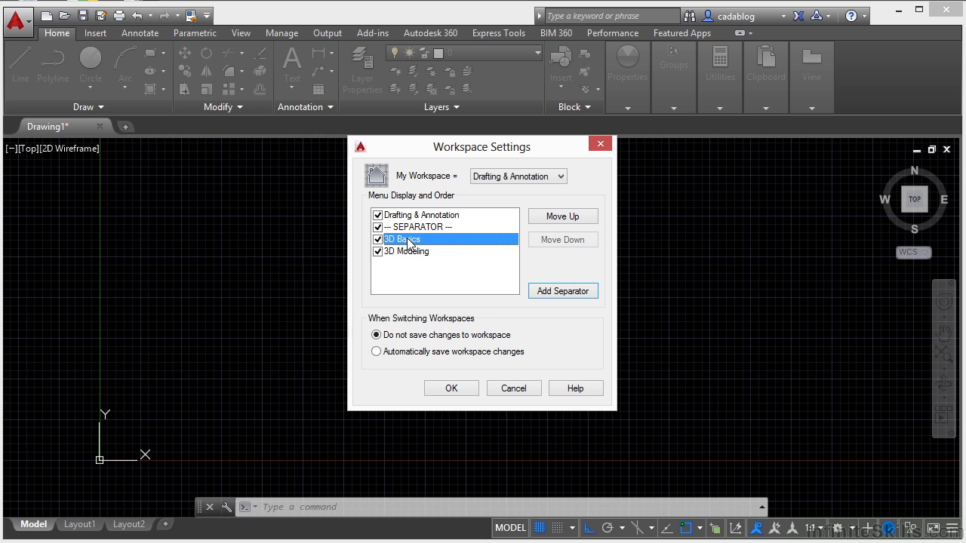
click(450, 390)
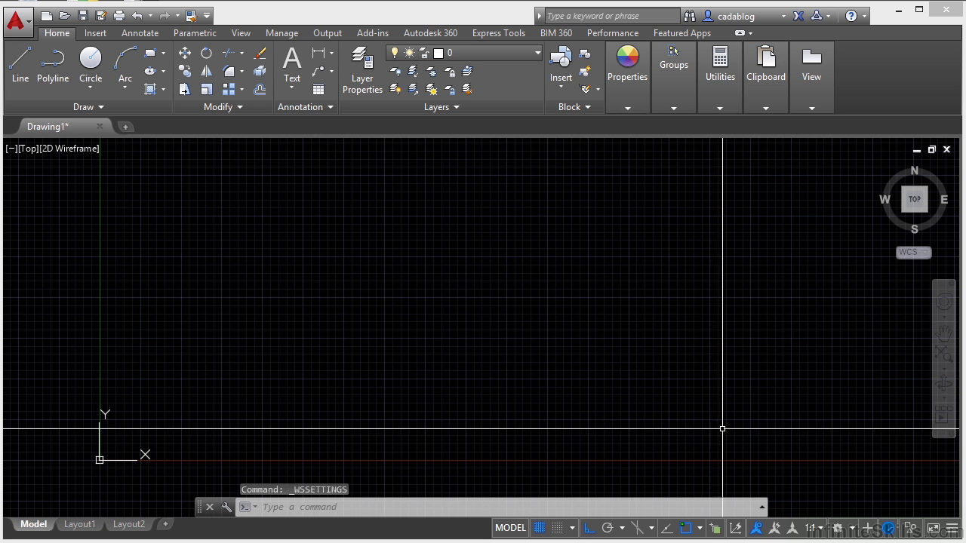
Save the current workspace as a new custom workspace named with the person's first name.
click(839, 527)
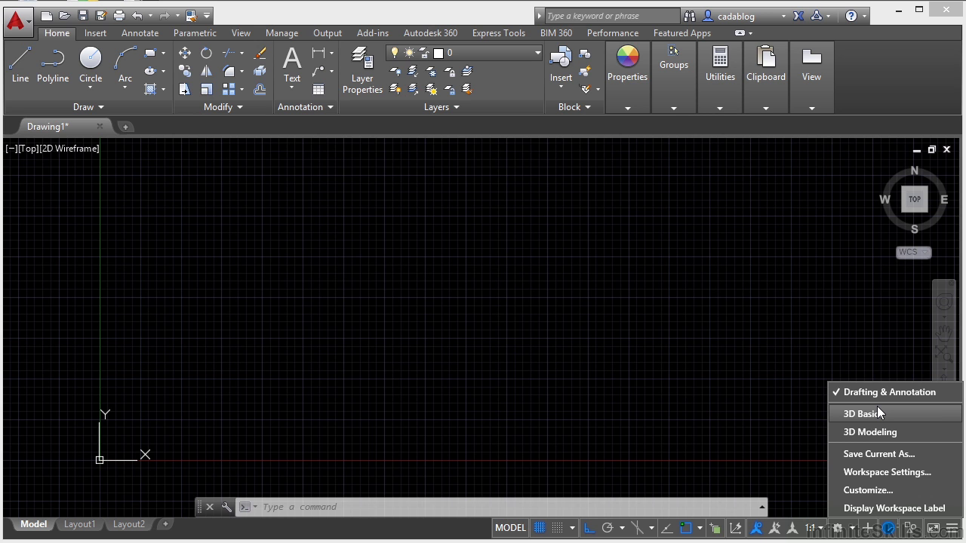
click(899, 456)
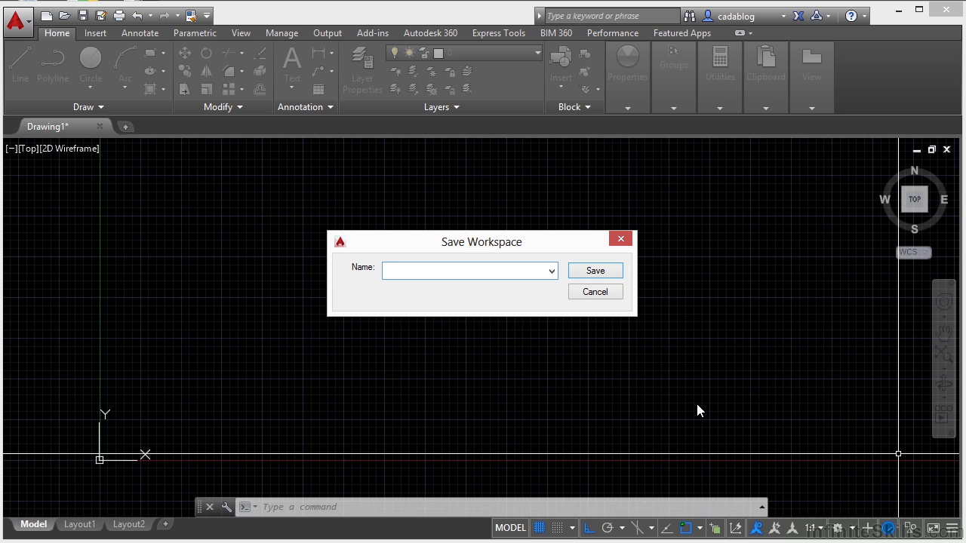
text(Brian)
click(596, 272)
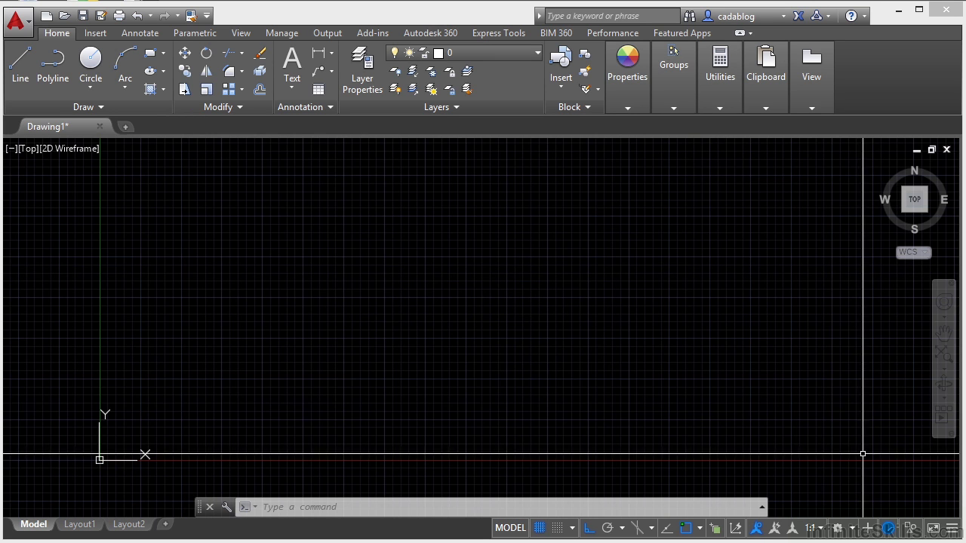
Move the new custom workspace to the top of the display order in Workspace Settings.
click(850, 530)
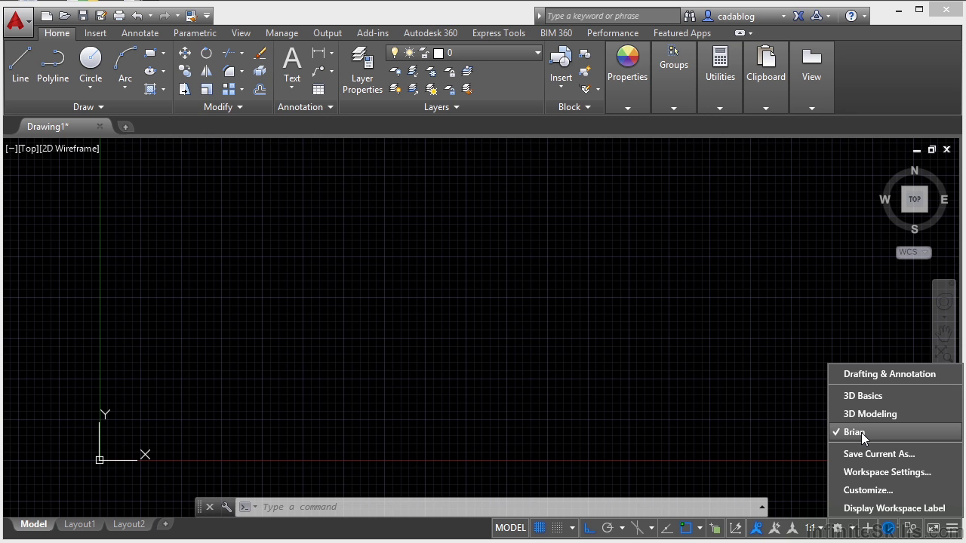
click(892, 471)
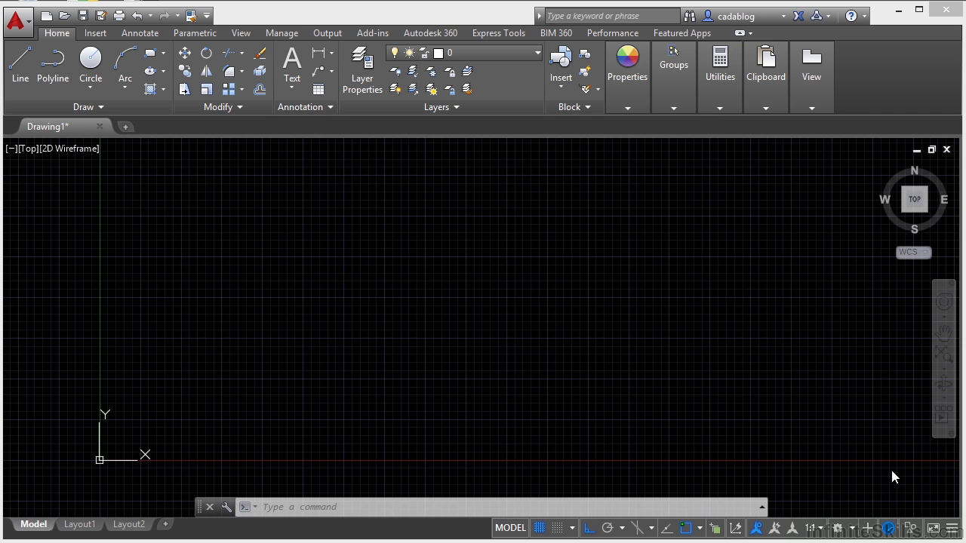
click(389, 264)
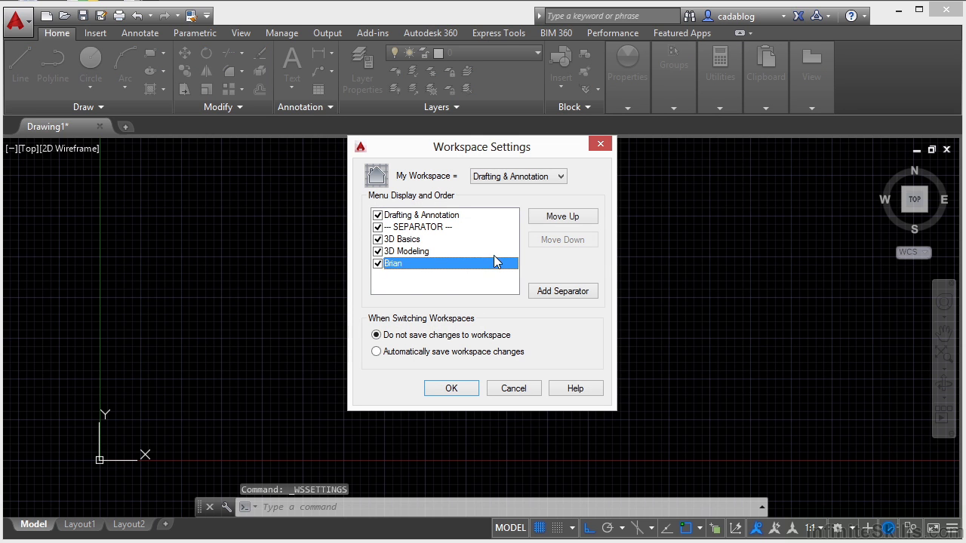
click(563, 217)
click(562, 216)
click(563, 216)
click(563, 216)
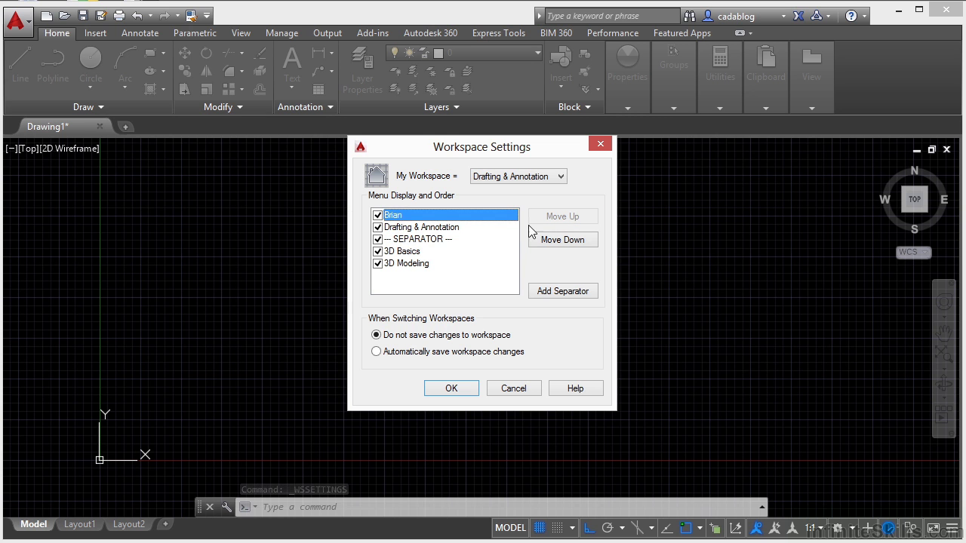
Move the separator above Drafting & Annotation, directly below the custom workspace, and select the custom workspace.
click(421, 242)
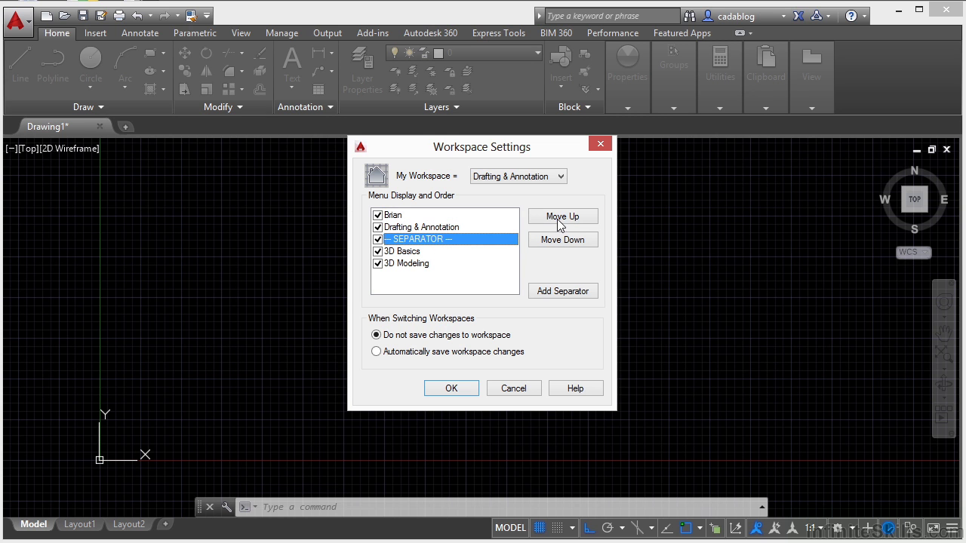
click(563, 217)
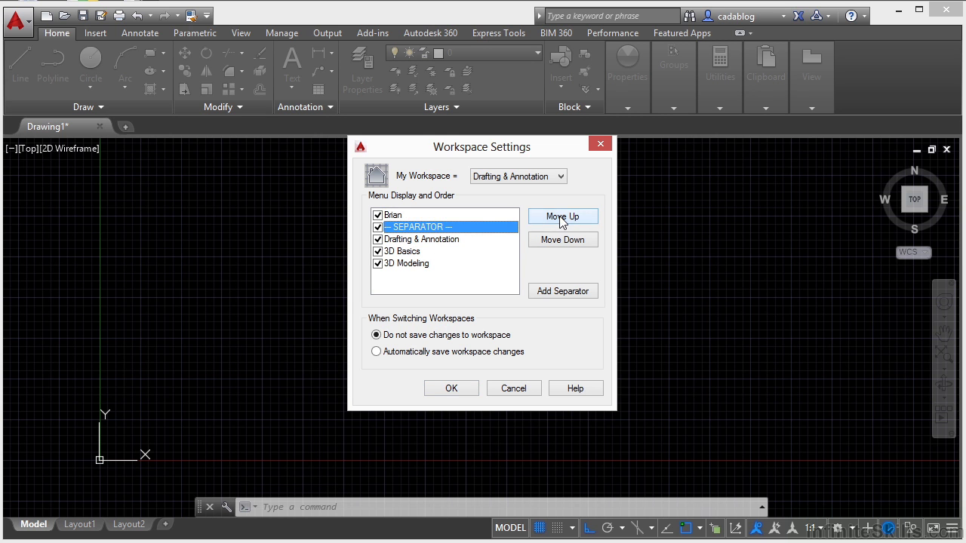
click(406, 217)
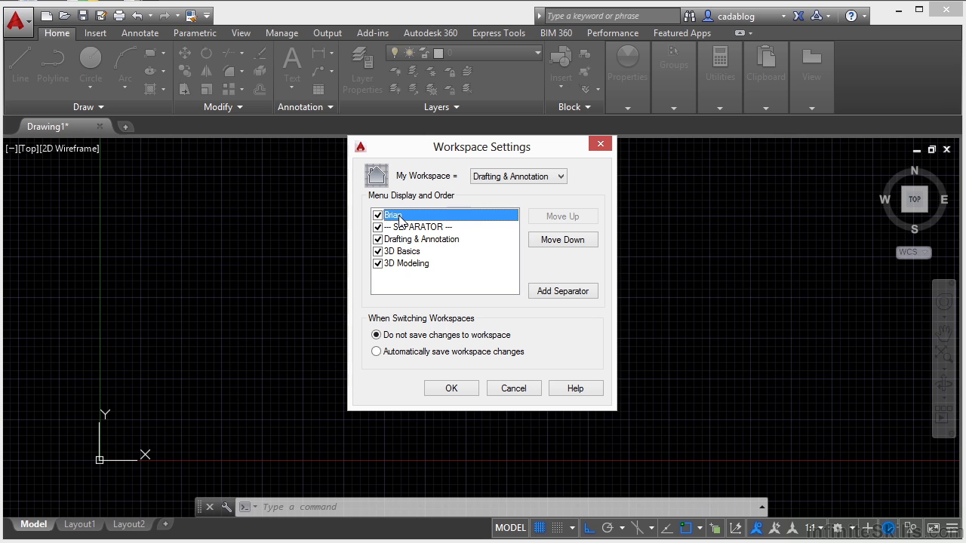
Try automatic saving of workspace changes, return to "Do not save changes to workspace", and apply the settings.
click(400, 352)
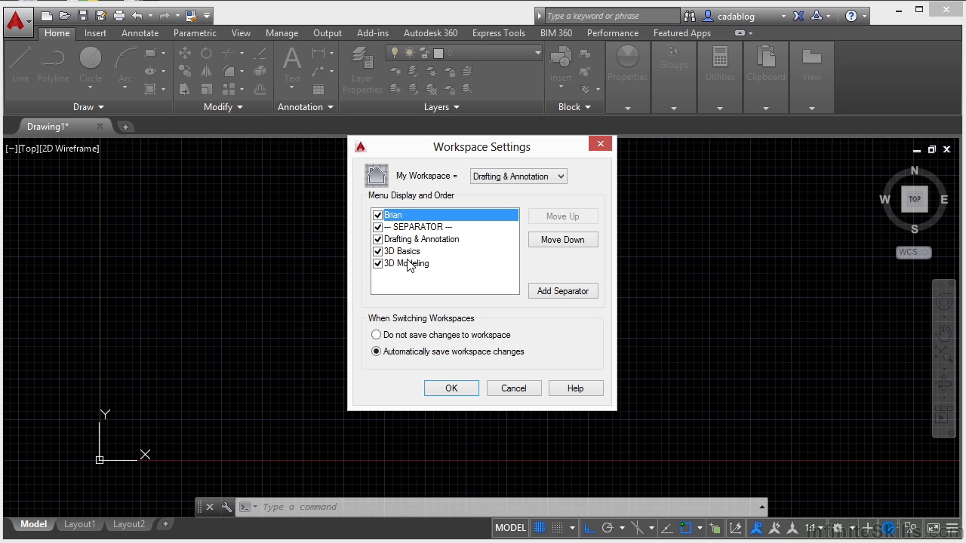
click(412, 335)
click(445, 387)
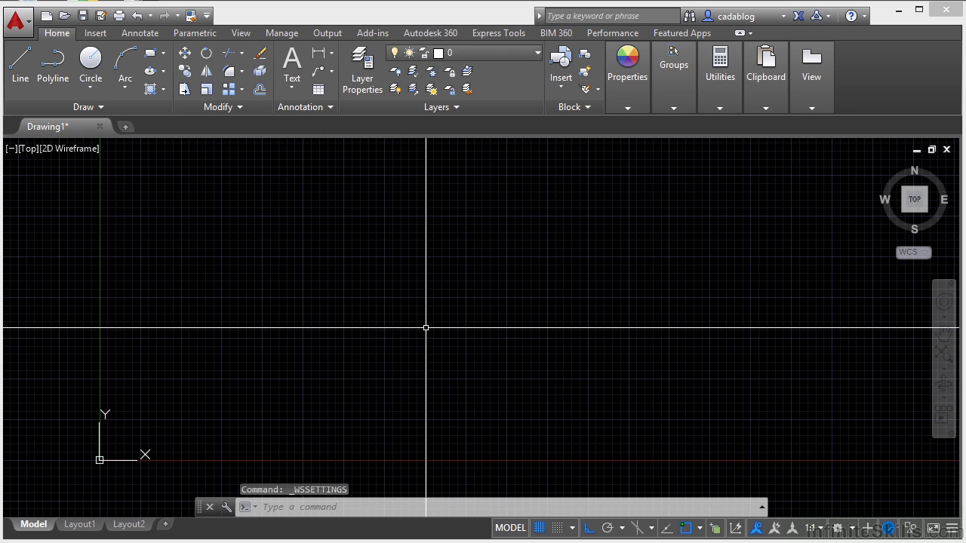
Display the Properties palette and save the current workspace under the existing custom workspace's name, replacing the earlier version.
key(ctrl+1)
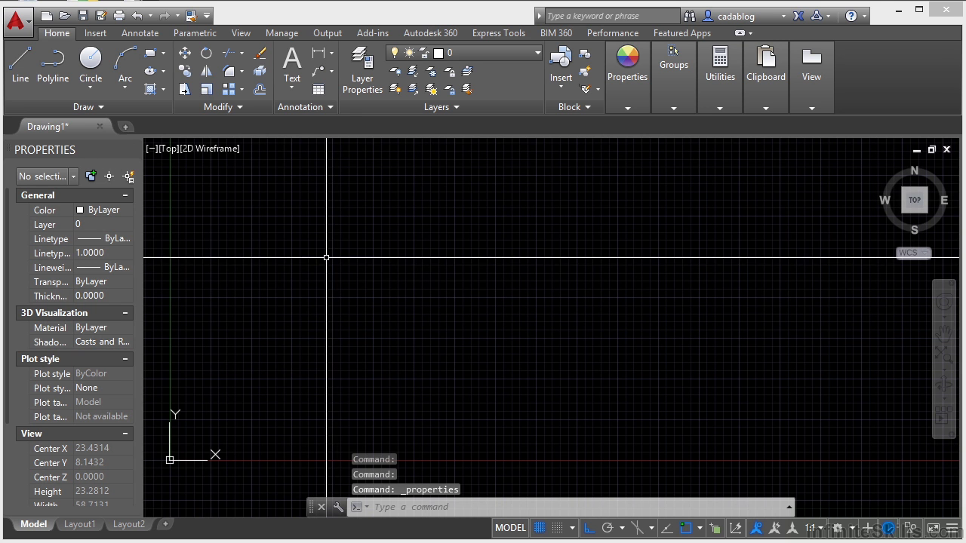
click(856, 530)
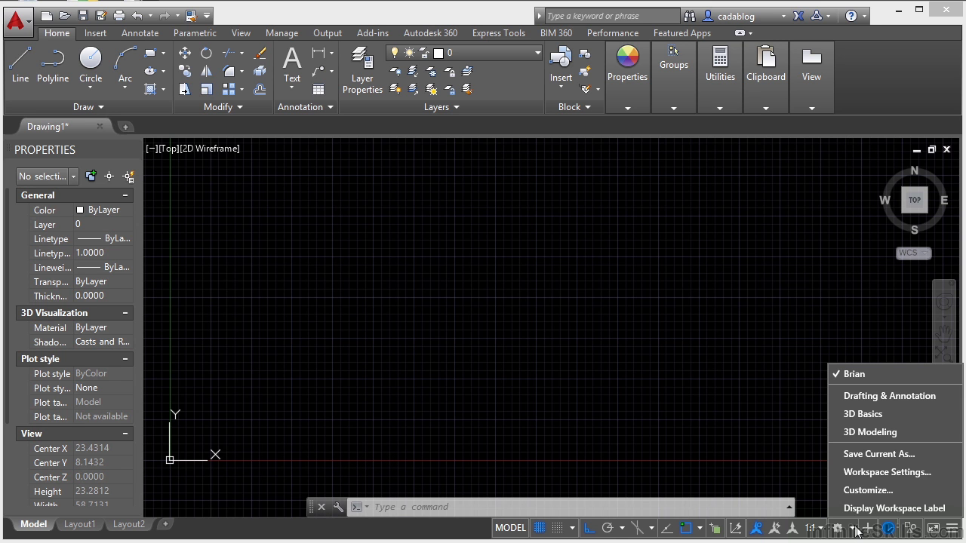
click(865, 456)
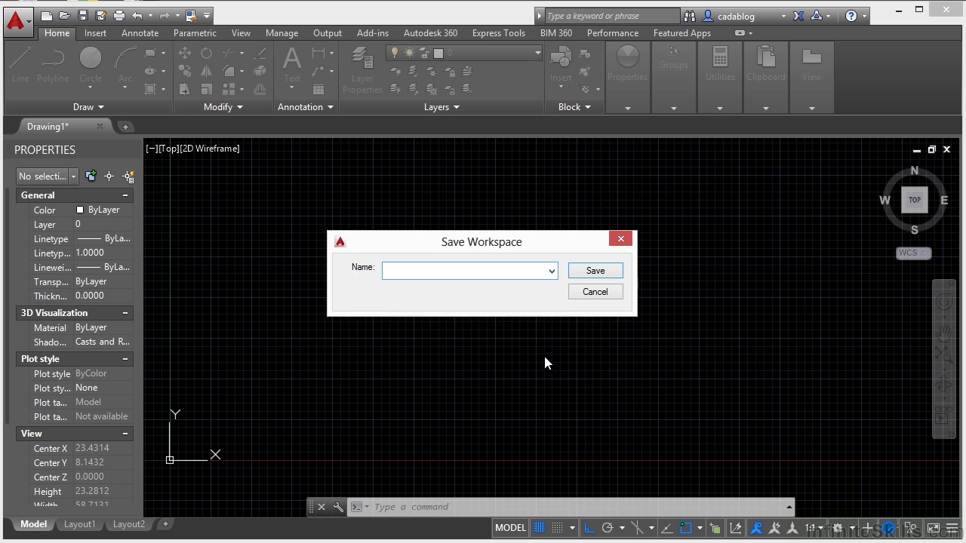
click(551, 272)
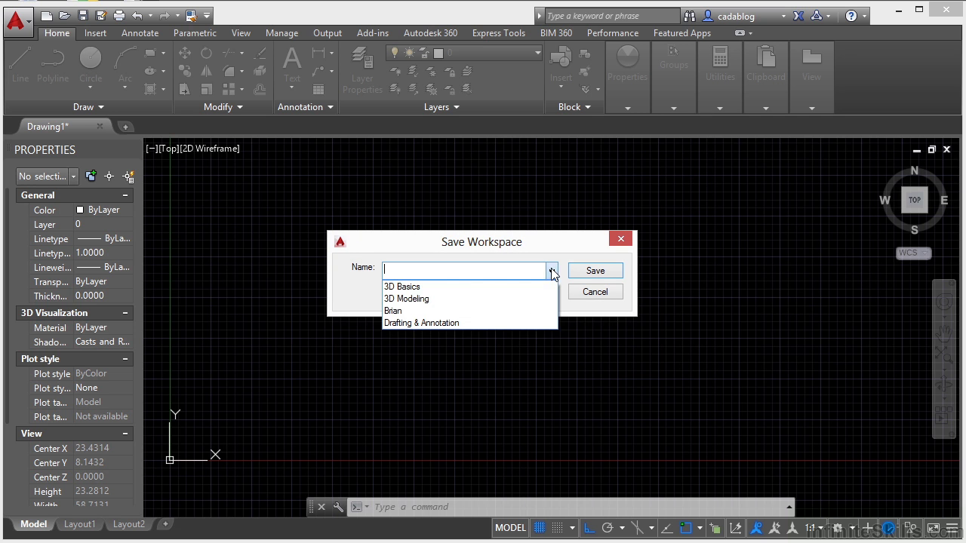
click(399, 311)
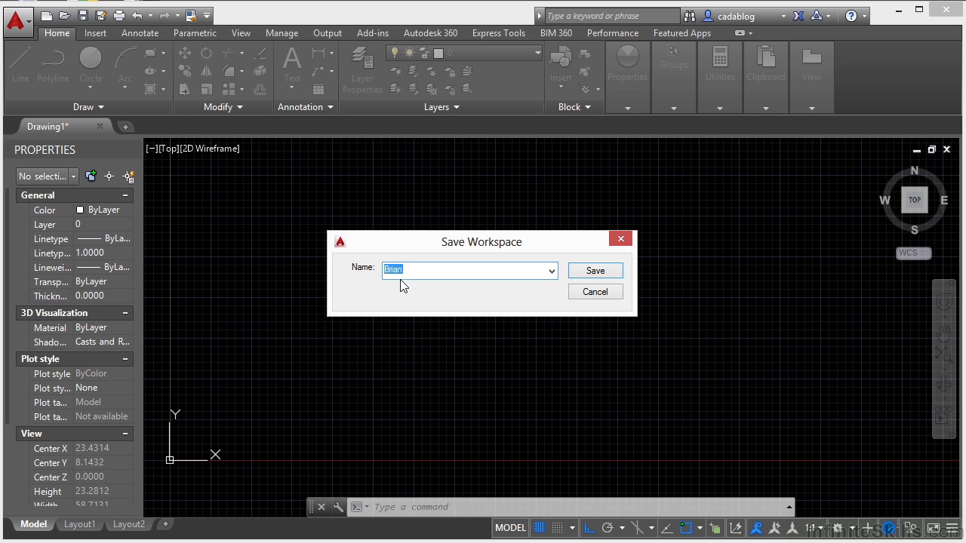
click(592, 272)
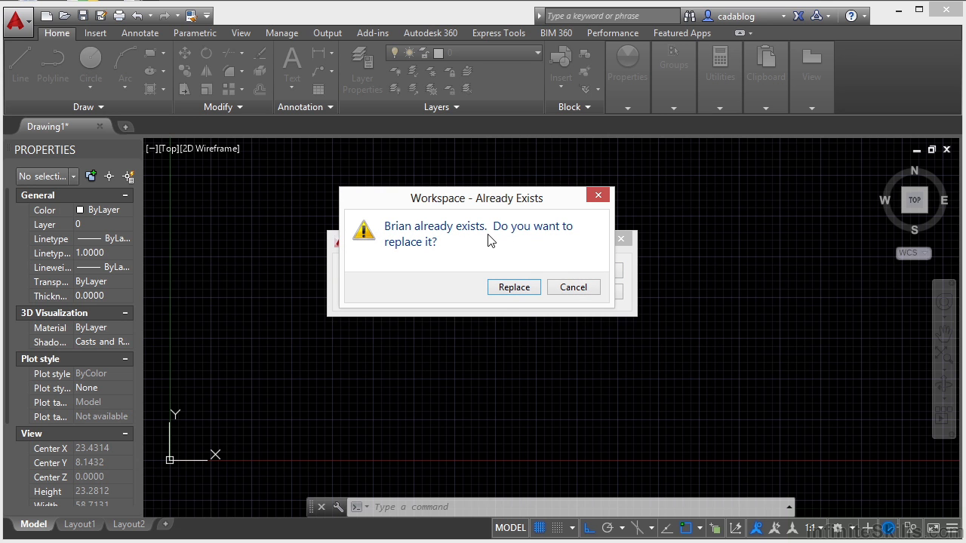
click(512, 290)
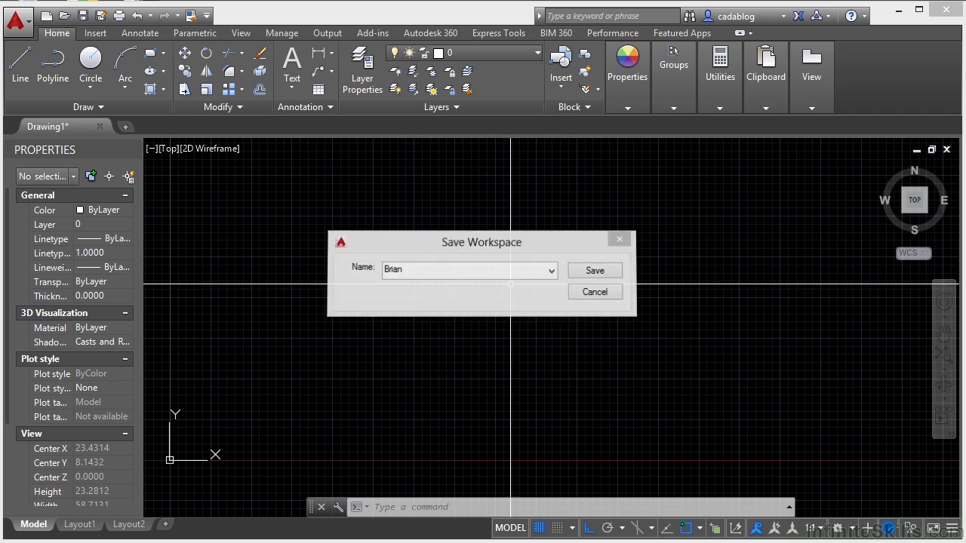
Alternate between the Drafting & Annotation workspace and the custom workspace, finishing with Drafting & Annotation as the current workspace.
click(853, 529)
click(865, 399)
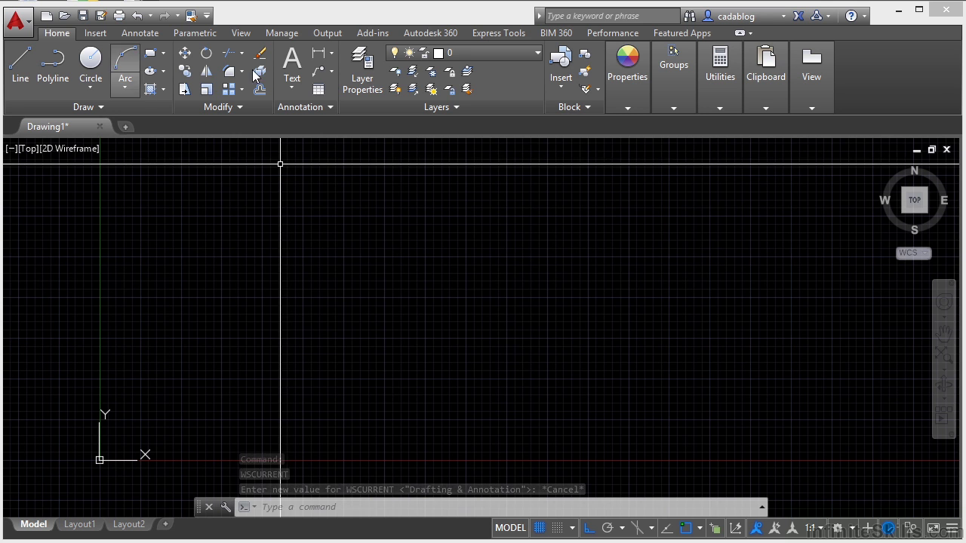
click(853, 528)
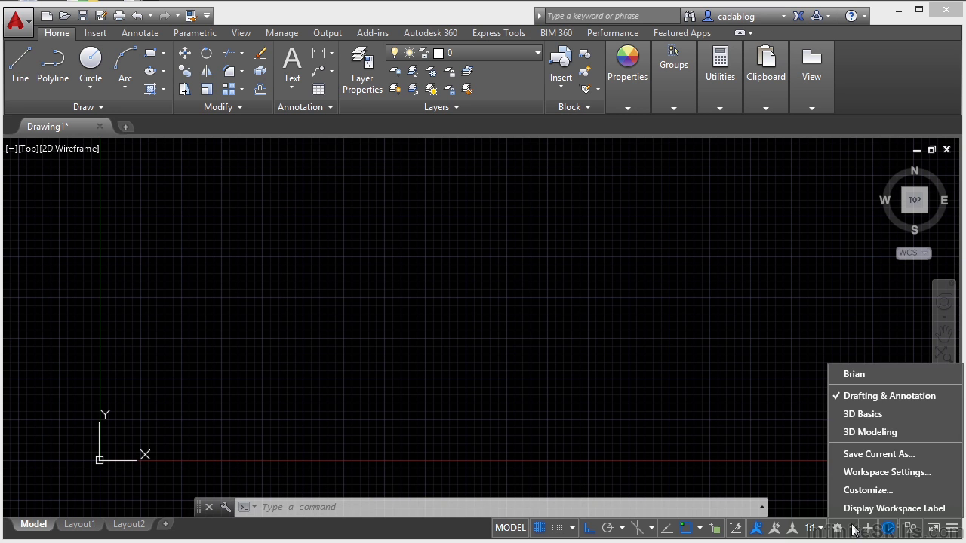
click(854, 374)
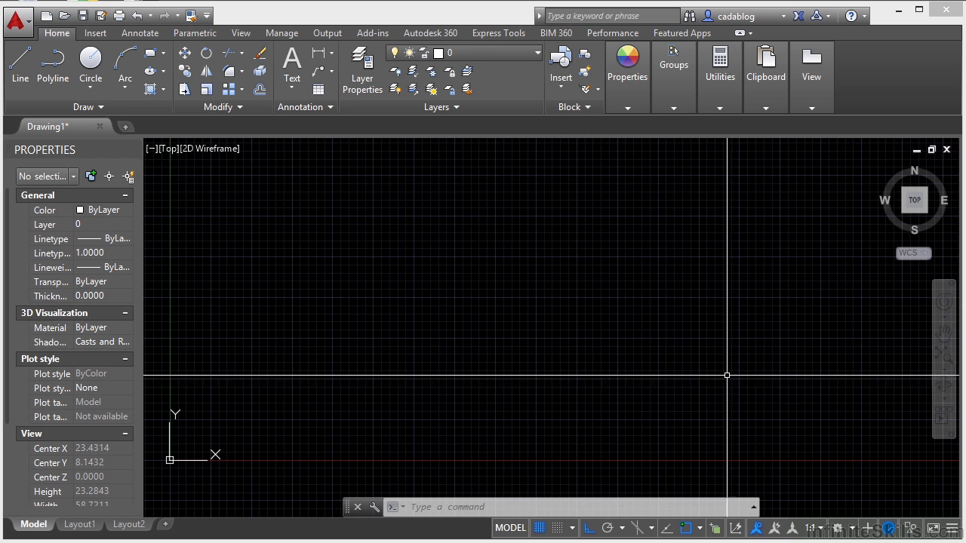
click(850, 528)
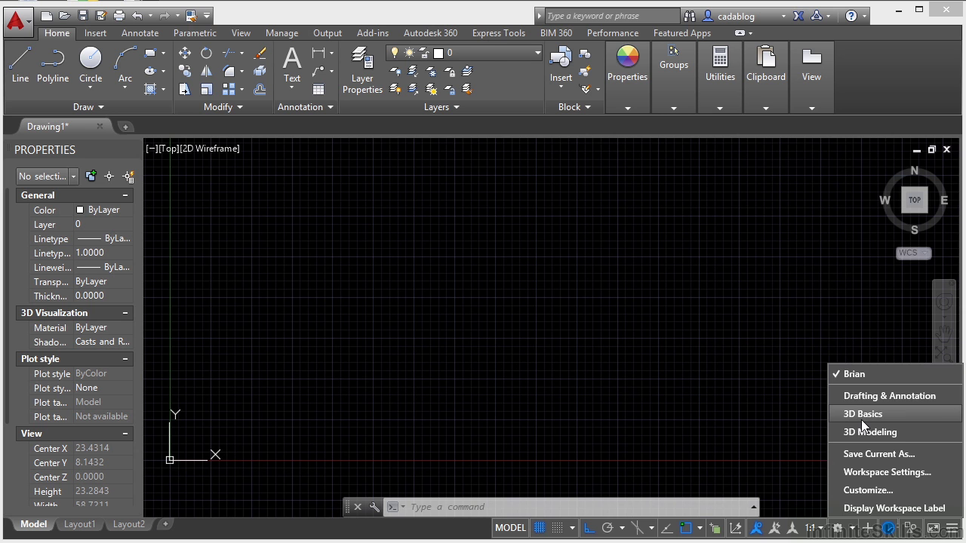
click(876, 393)
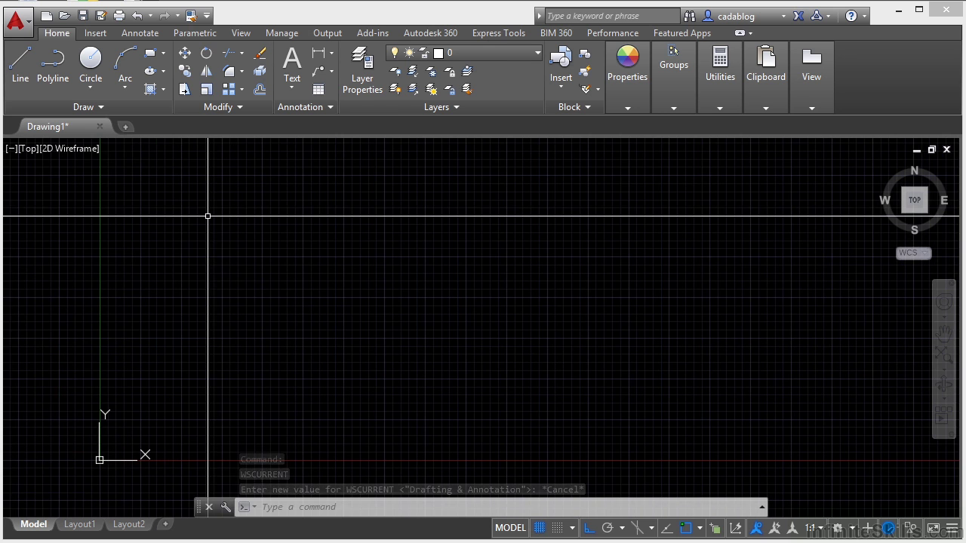